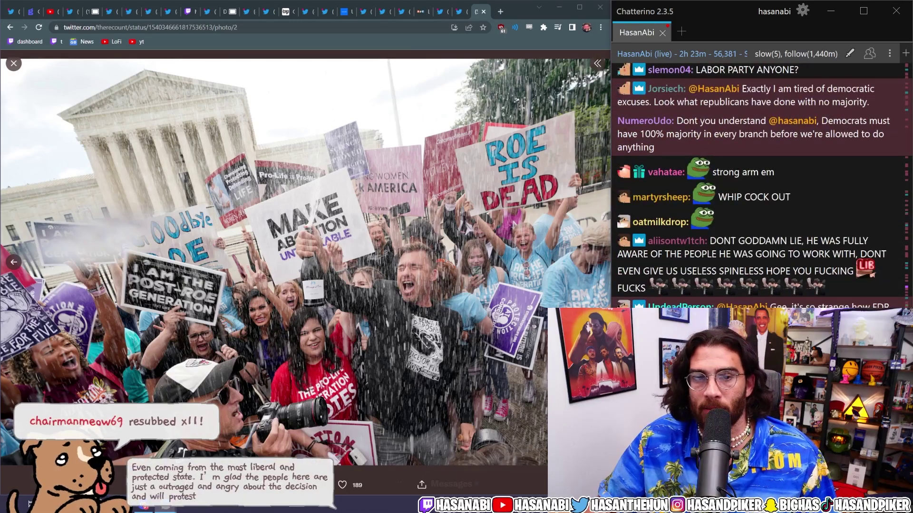
Close the protest photo tab to land on Congressman Lance Gooden's abortion decision tweet.
key("ctrl+w")
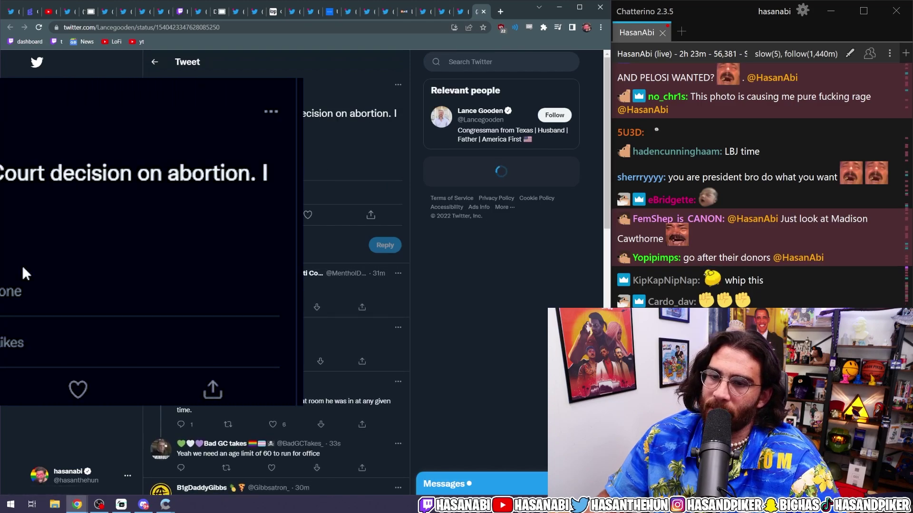
Highlight the quoted 1974 Biden statement that the abortion decision went too far, then leave the browser.
left_click_drag(55, 173, 287, 210)
left_click_drag(321, 255, 123, 172)
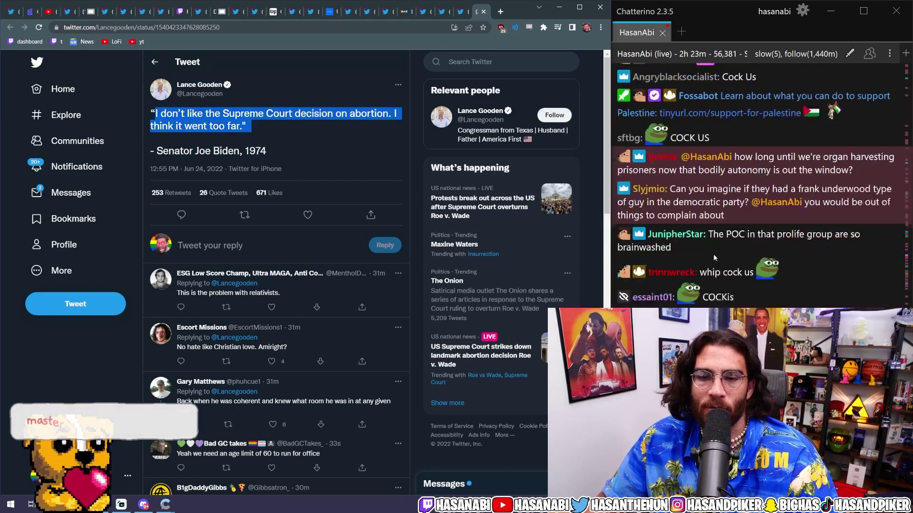
key("alt+Tab")
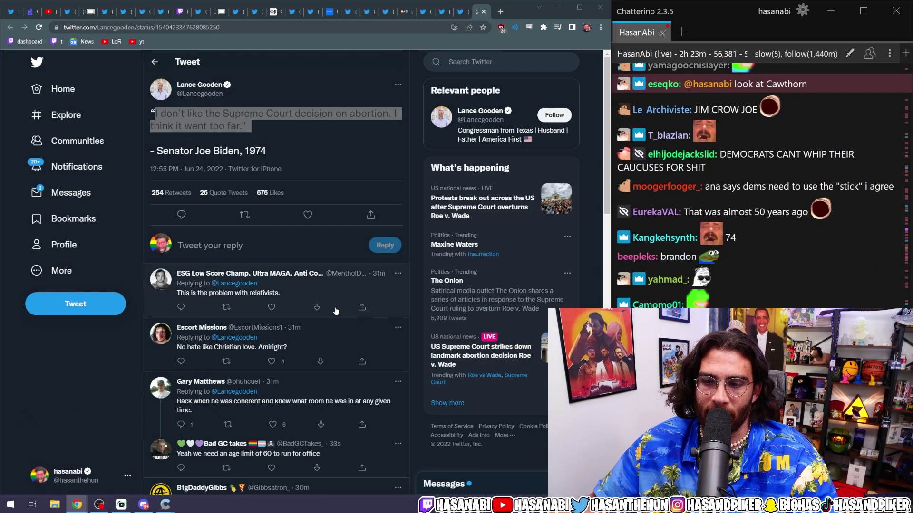
scroll(760, 192, "up", 1)
scroll(760, 193, "up", 2)
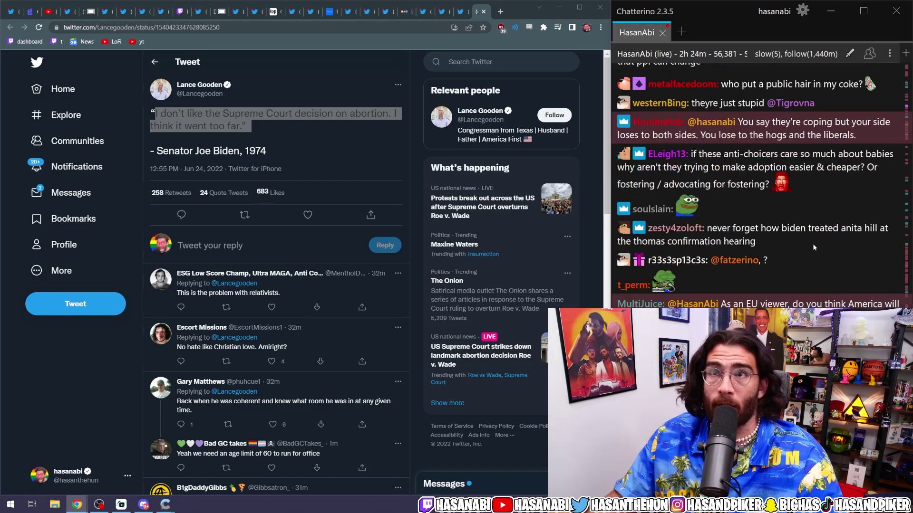
scroll(804, 263, "up", 2)
scroll(803, 260, "down", 3)
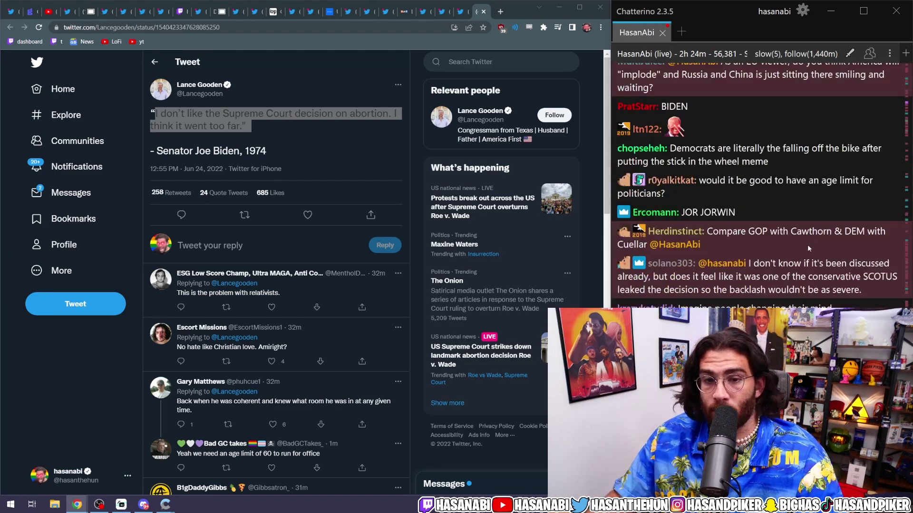
scroll(788, 236, "up", 1)
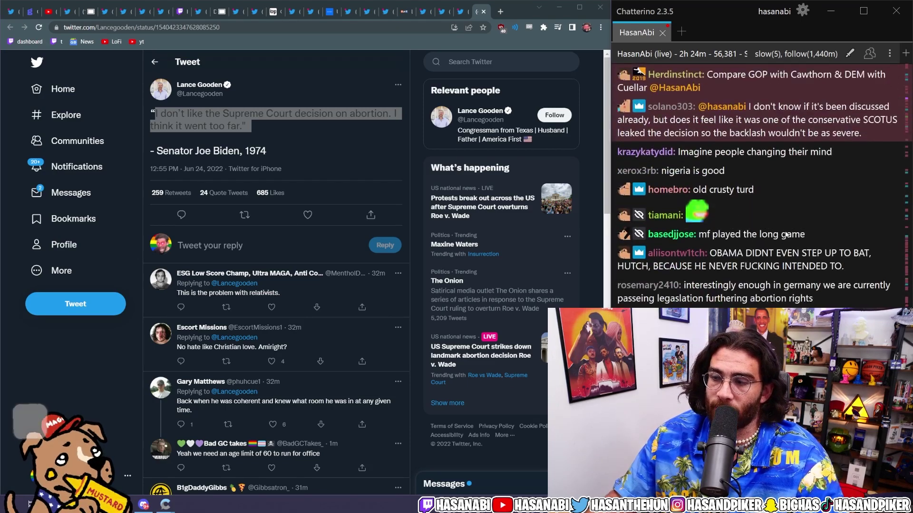
scroll(795, 231, "down", 3)
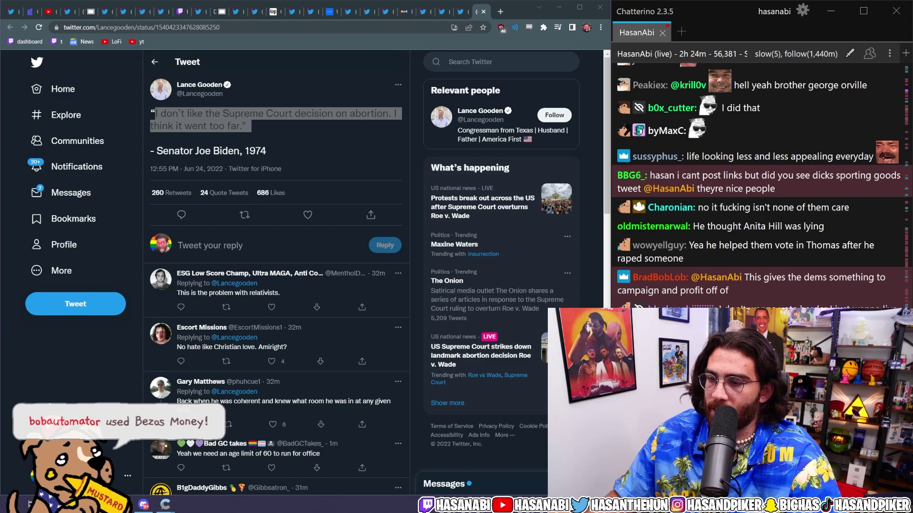
scroll(811, 254, "down", 3)
Go back past the protest photo to pokimane's pro-minimizing-women's-rights tweet.
key("alt+Left")
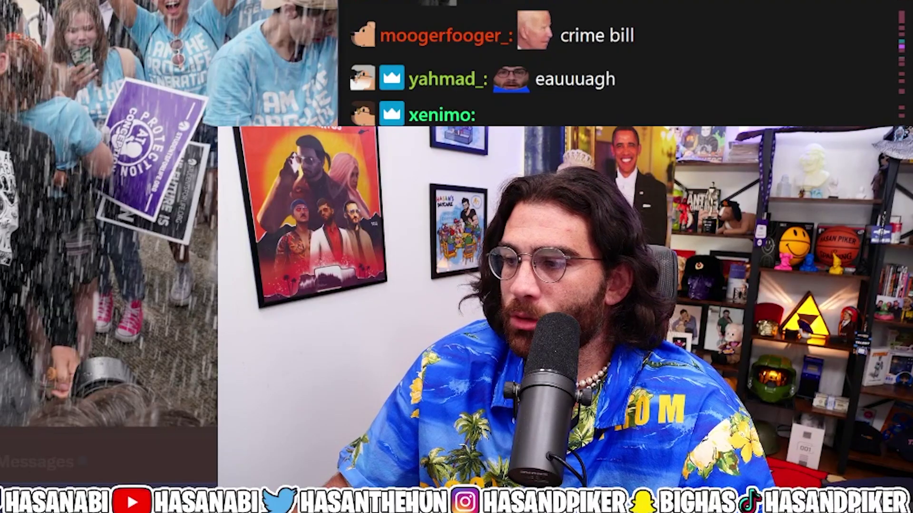
key("alt+Left")
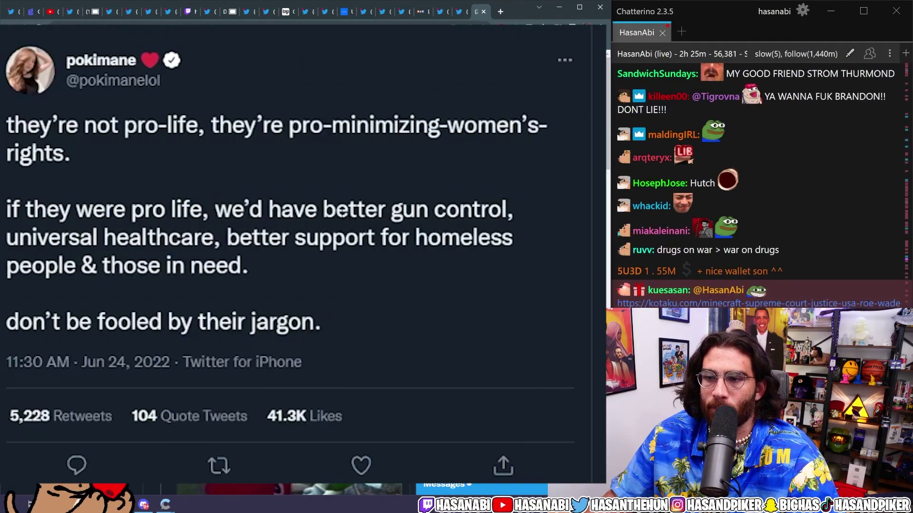
Highlight the pro-minimizing-women's-rights line and the gun control paragraph, then like pokimane's tweet.
left_click_drag(235, 113, 298, 151)
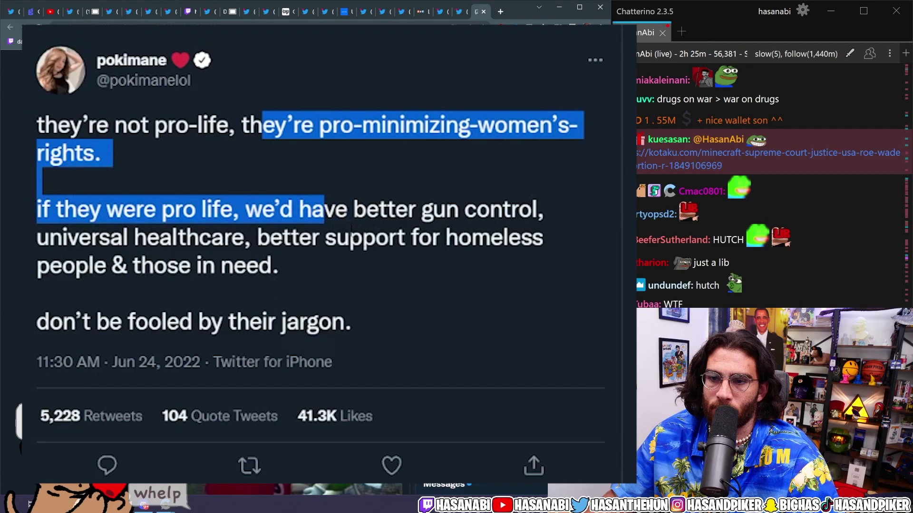
left_click_drag(35, 209, 336, 265)
left_click(375, 326)
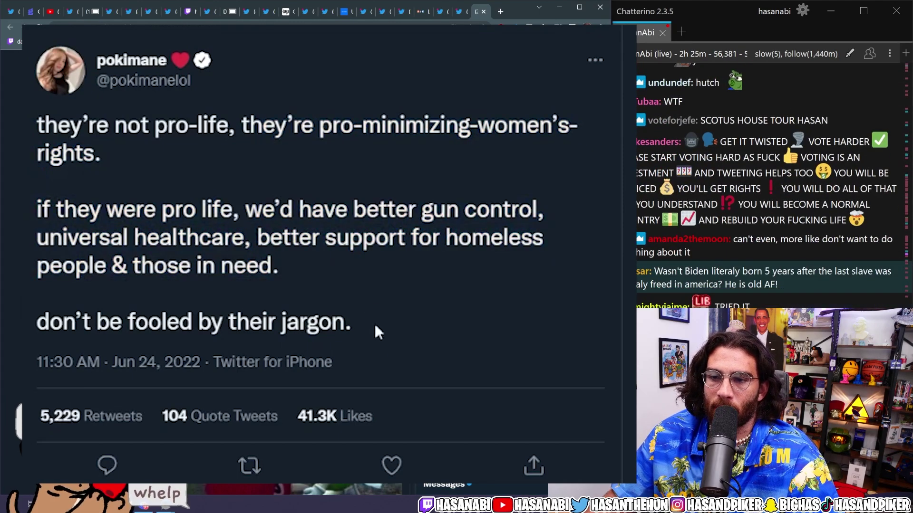
key("l")
Highlight the closing paragraphs ending with 'their jargon', then go back to Biden's 2019 codify-Roe tweet.
left_click_drag(352, 330, 207, 186)
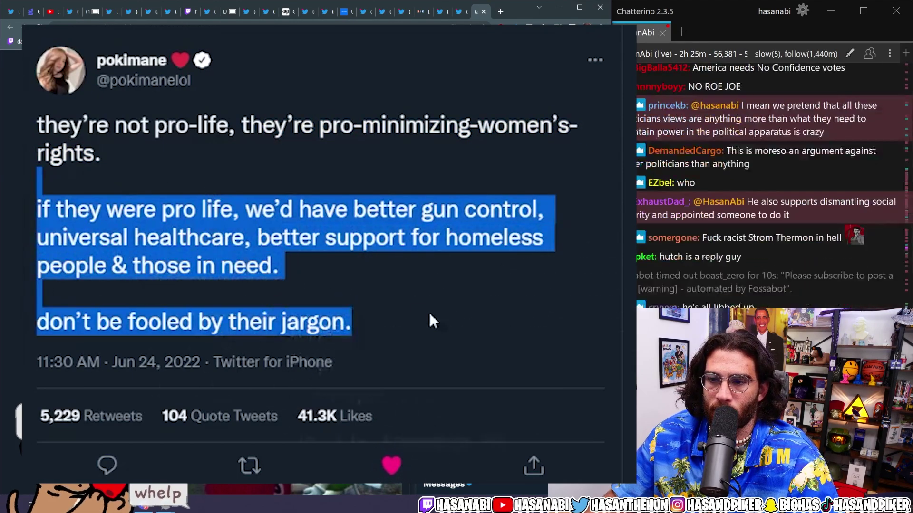
left_click_drag(429, 321, 279, 209)
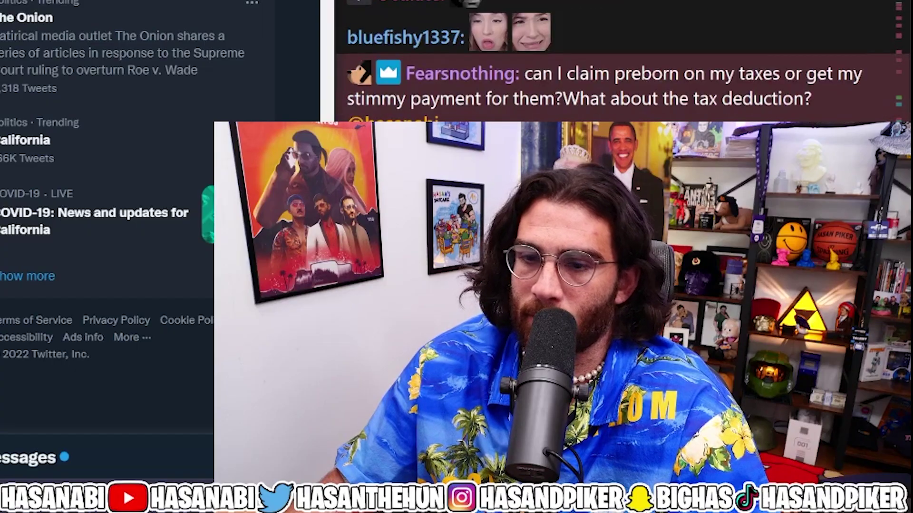
key("alt+Left")
key("alt+Left")
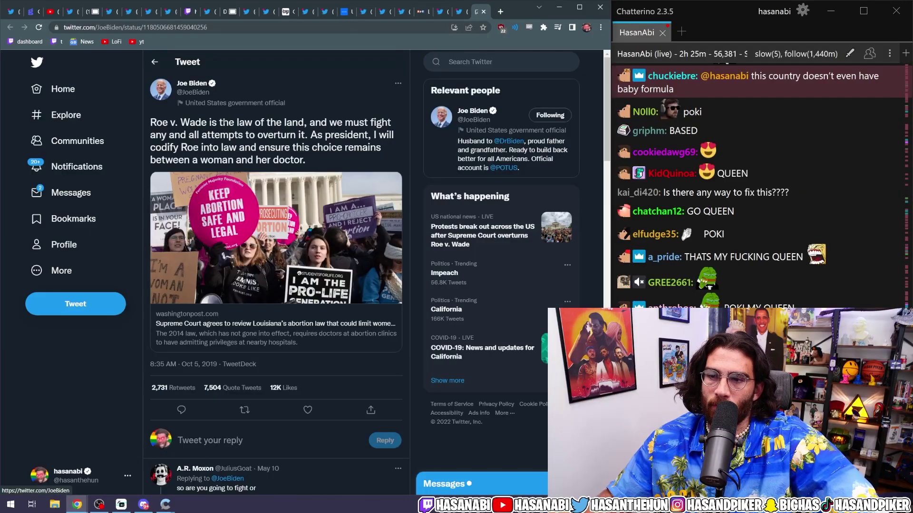